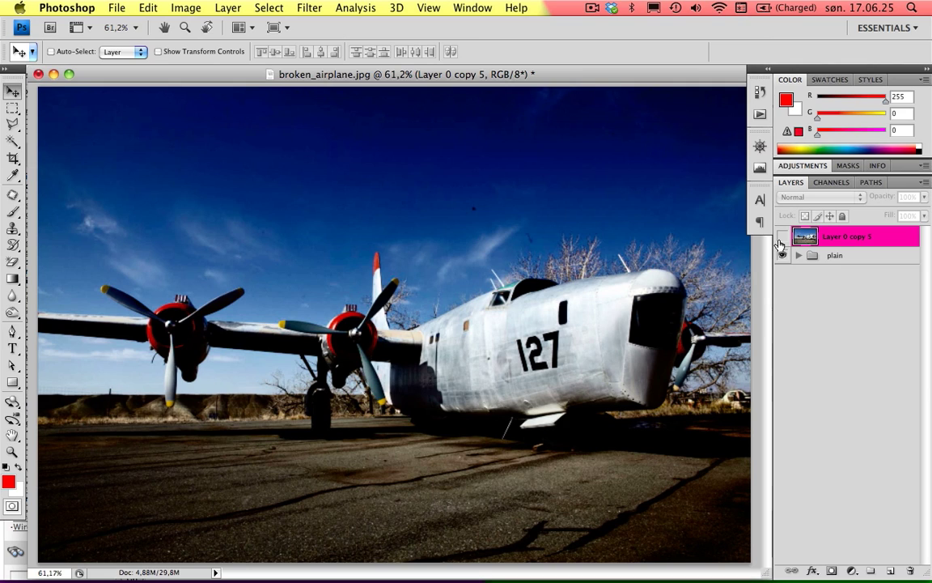
Step: Show the original airplane photo on Layer 0 copy 5 and start a new blank document
left_click(780, 238)
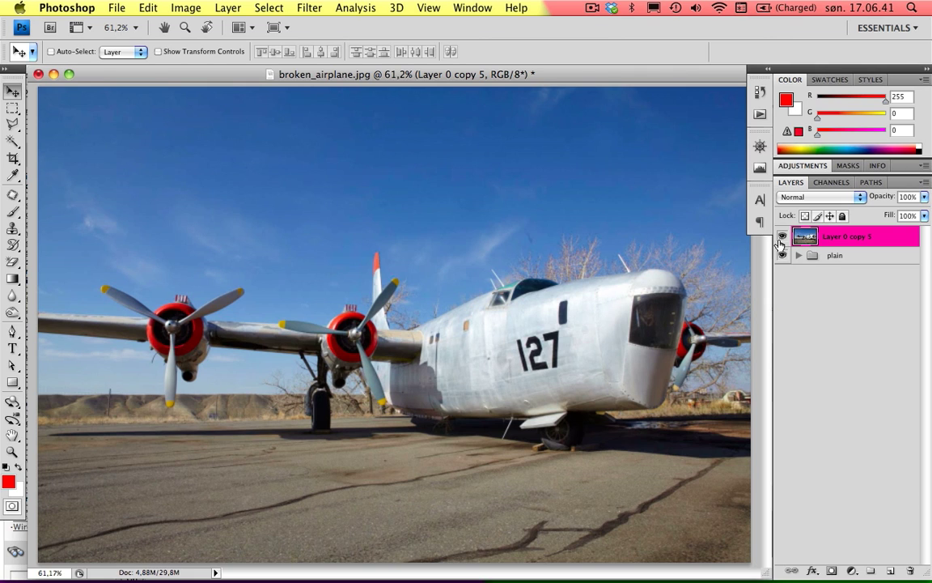
key("super+n")
Step: Delete the Background layer, duplicate Layer 1 four times, and hide the original Layer 1
key("Escape")
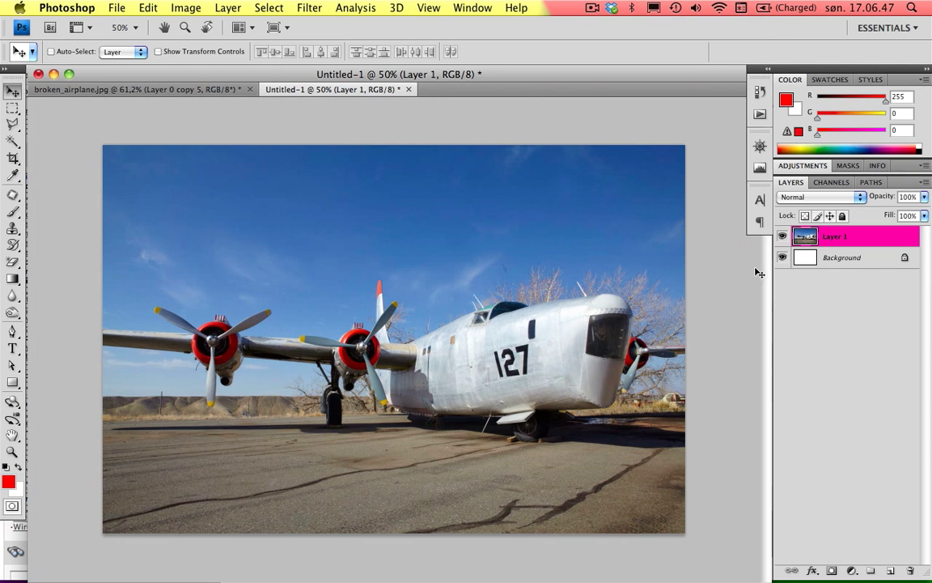
left_click(860, 260)
key("Delete")
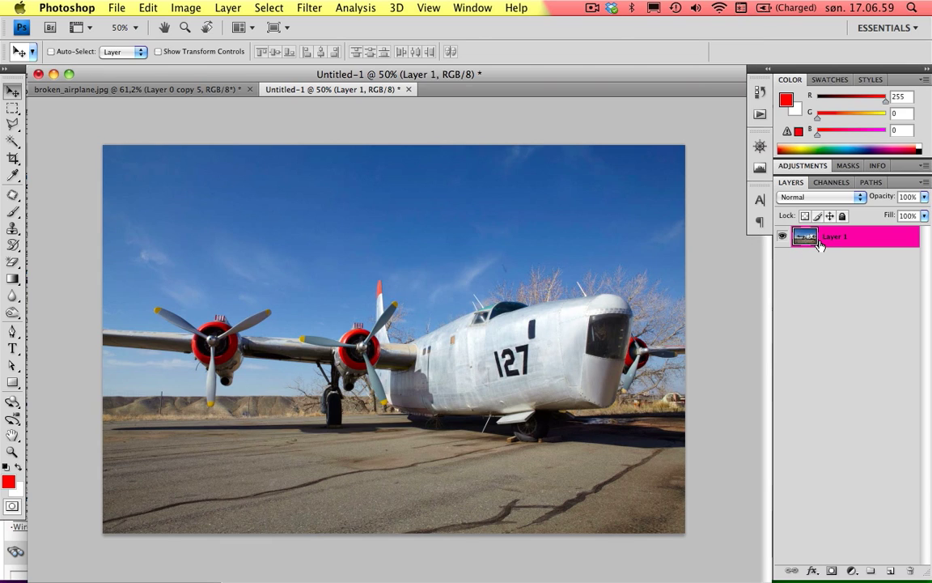
key("super+j")
key("super+j")
key("super+j")
key("super+j")
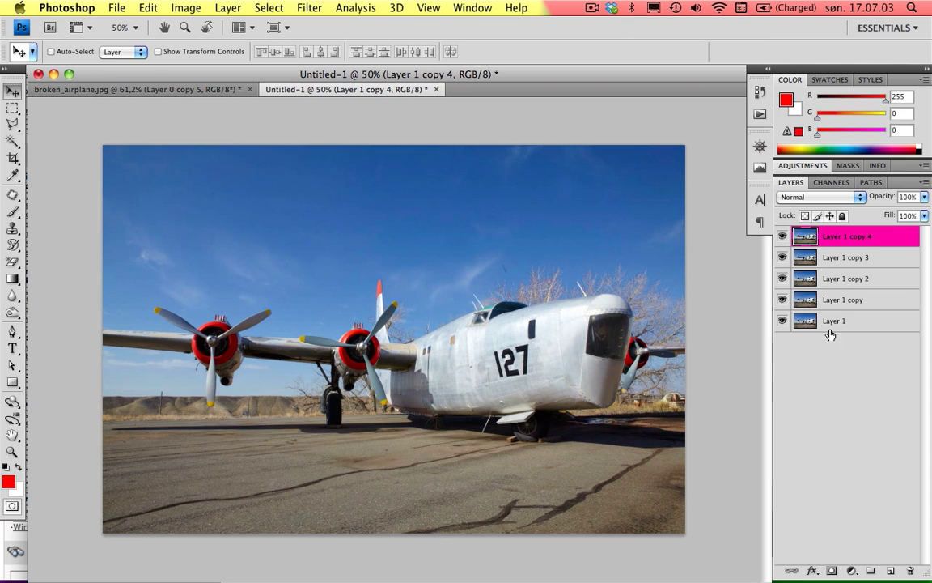
left_click(782, 321)
Step: Set Layer 1 copy 4's blend mode to Color
left_click(820, 197)
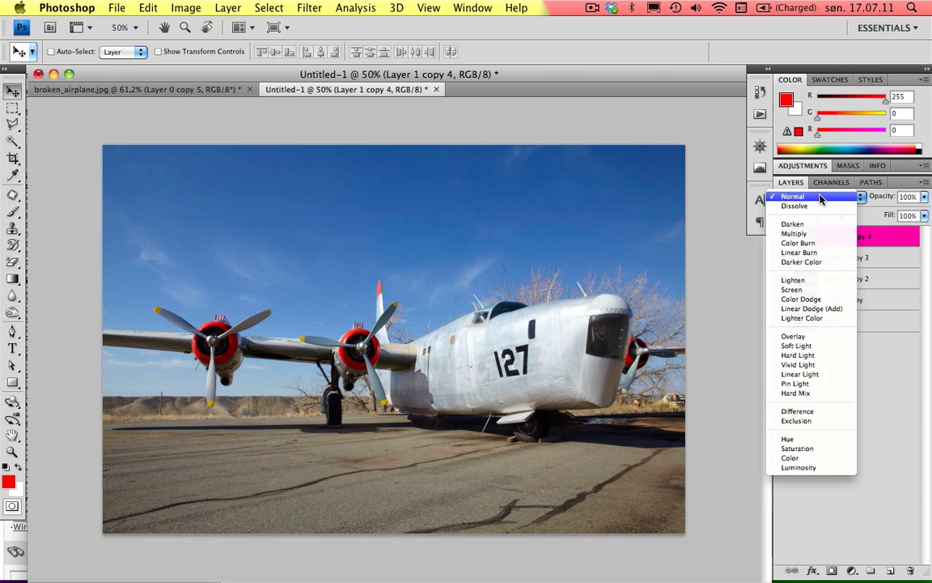
left_click(790, 458)
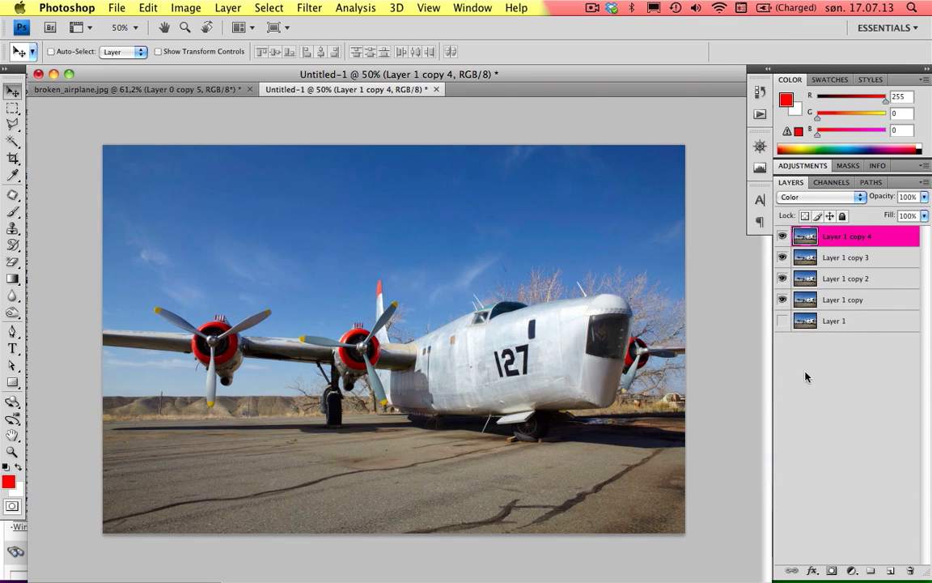
left_click(822, 199)
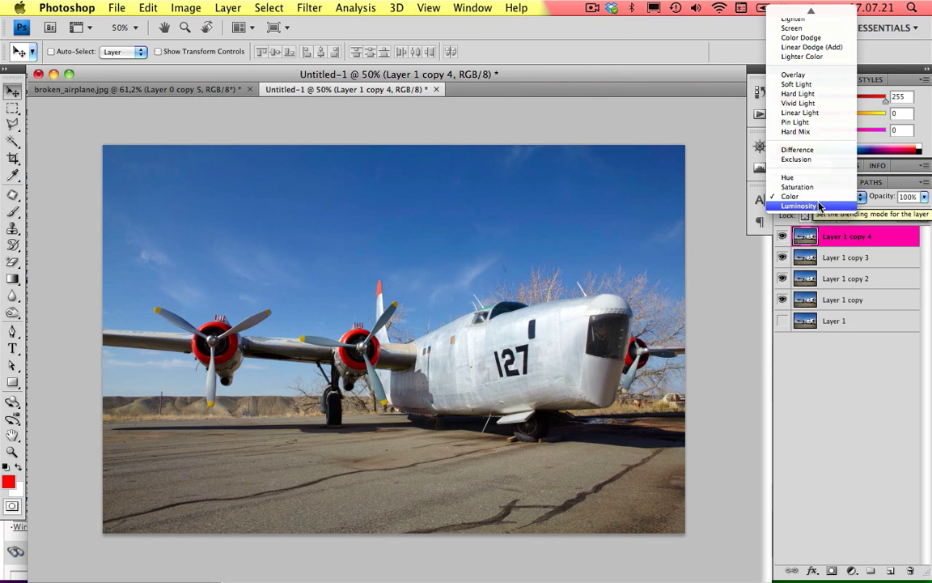
left_click(813, 195)
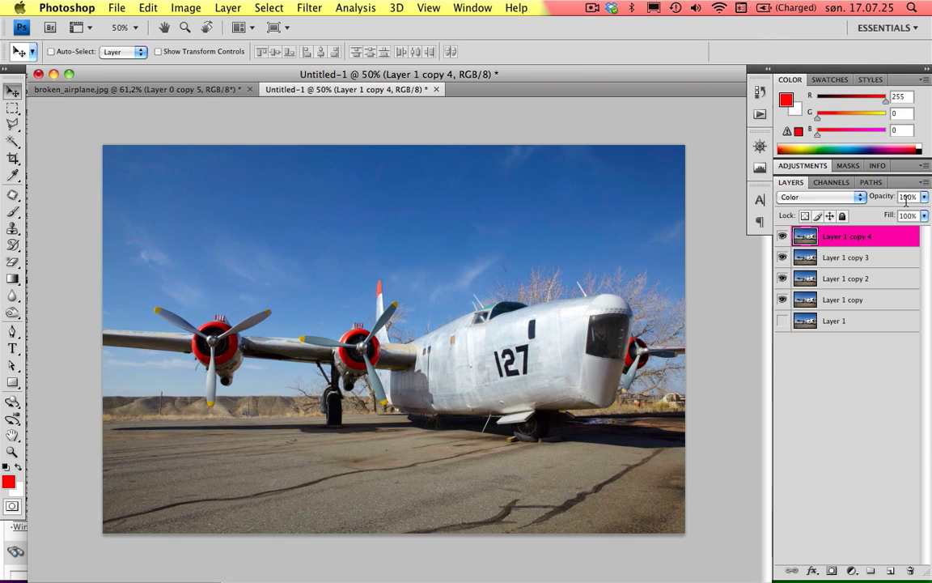
Step: Set Layer 1 copy 3's blend mode to Soft Light to deepen the contrast
left_click(814, 257)
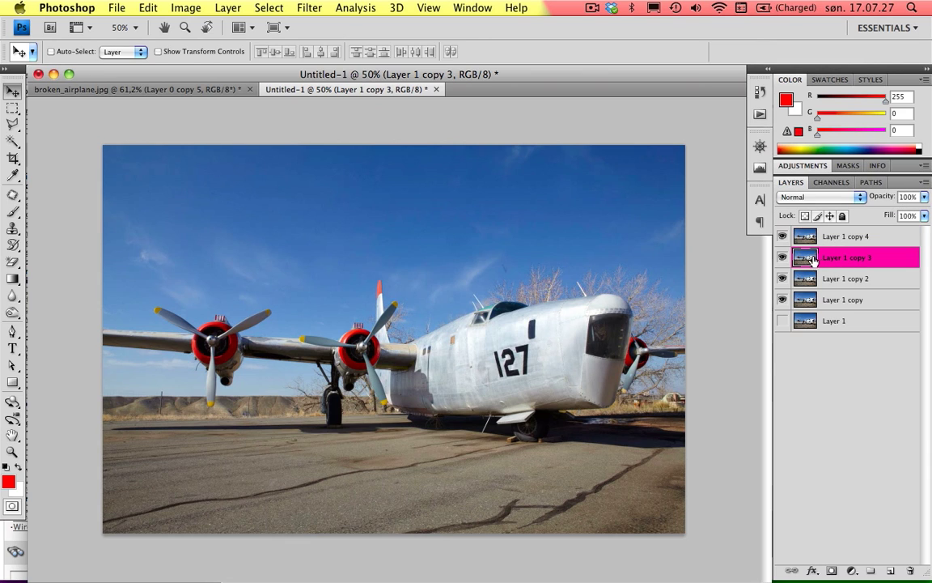
left_click(838, 199)
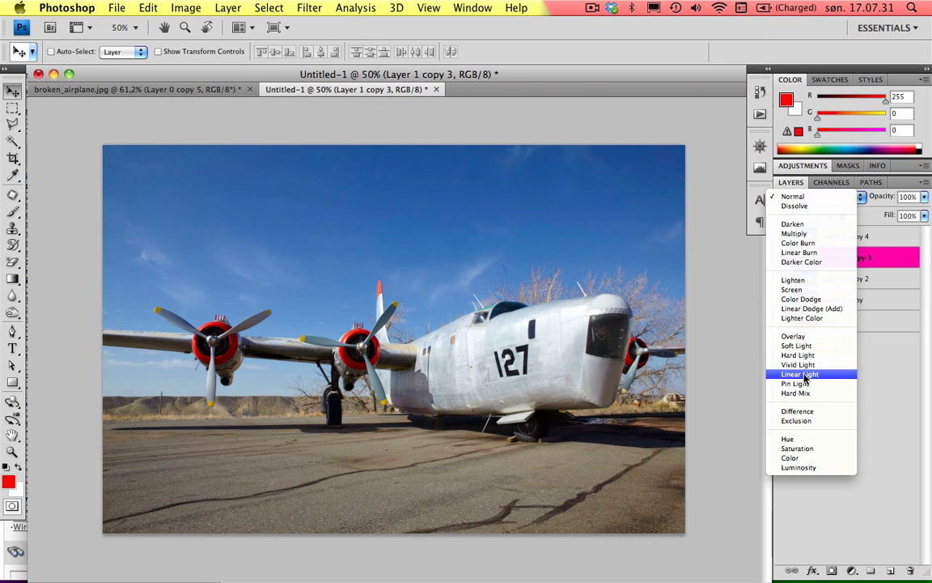
left_click(805, 347)
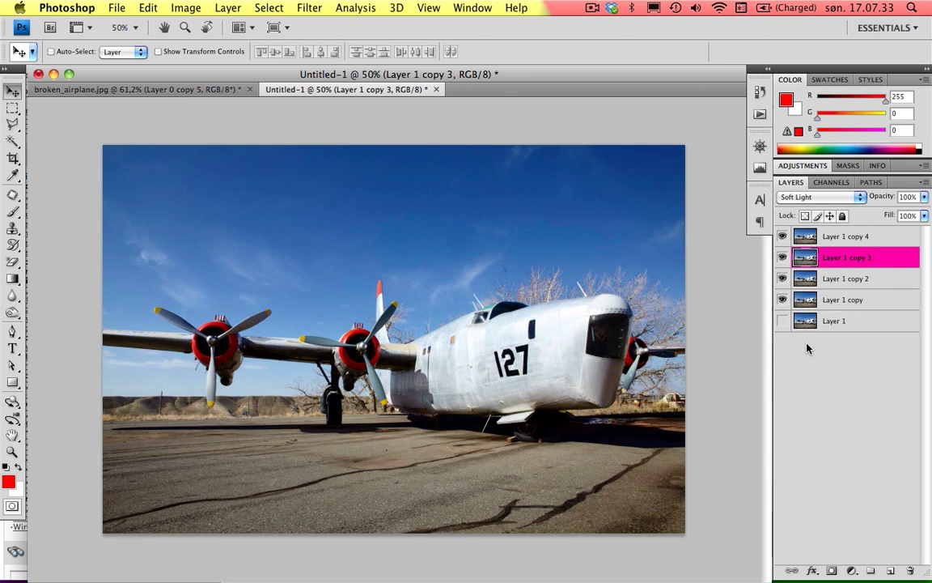
left_click(837, 284)
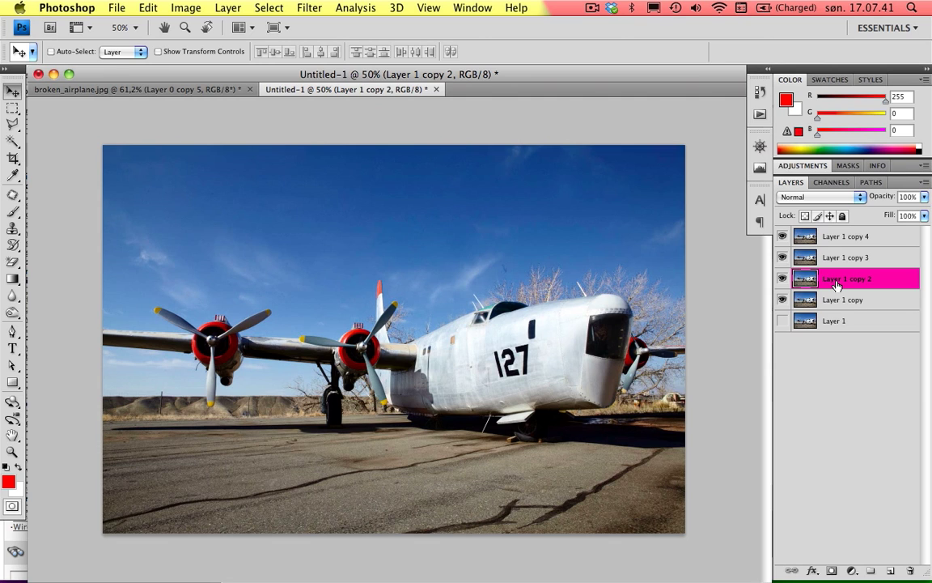
Step: Apply a steep S-shaped Curves adjustment to Layer 1 copy 2, raising highlights and pulling shadows down
key("super+m")
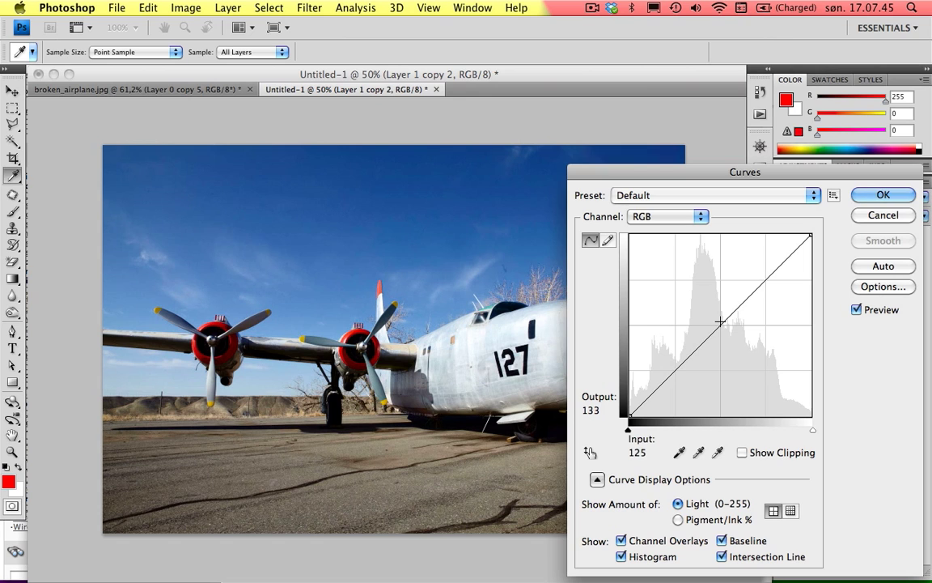
left_click_drag(719, 322, 712, 292)
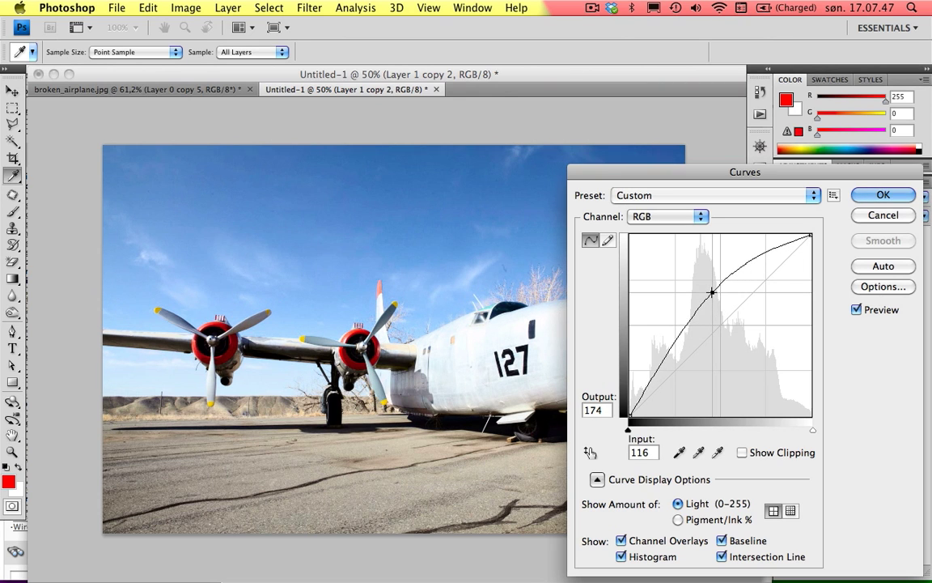
left_click(663, 364)
left_click_drag(663, 363, 668, 372)
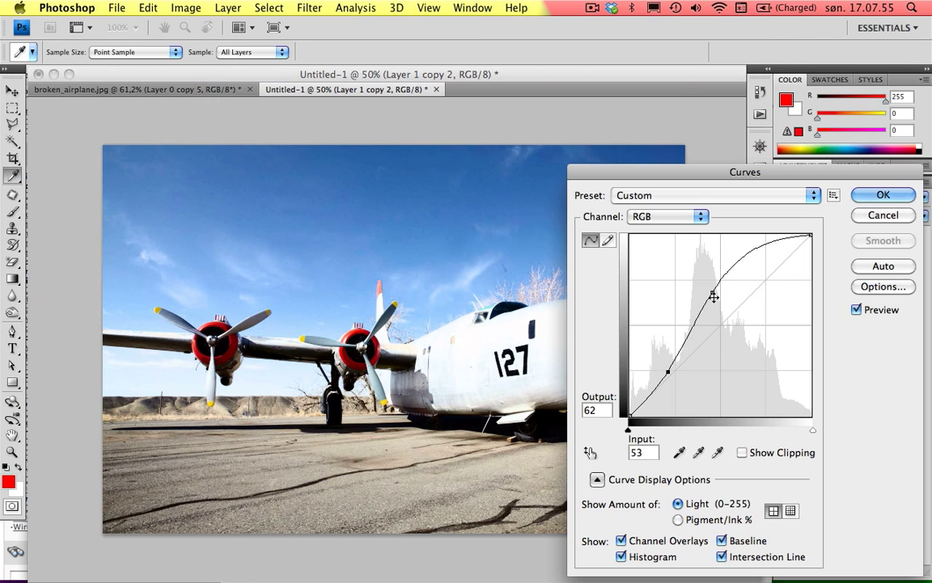
left_click_drag(712, 292, 726, 266)
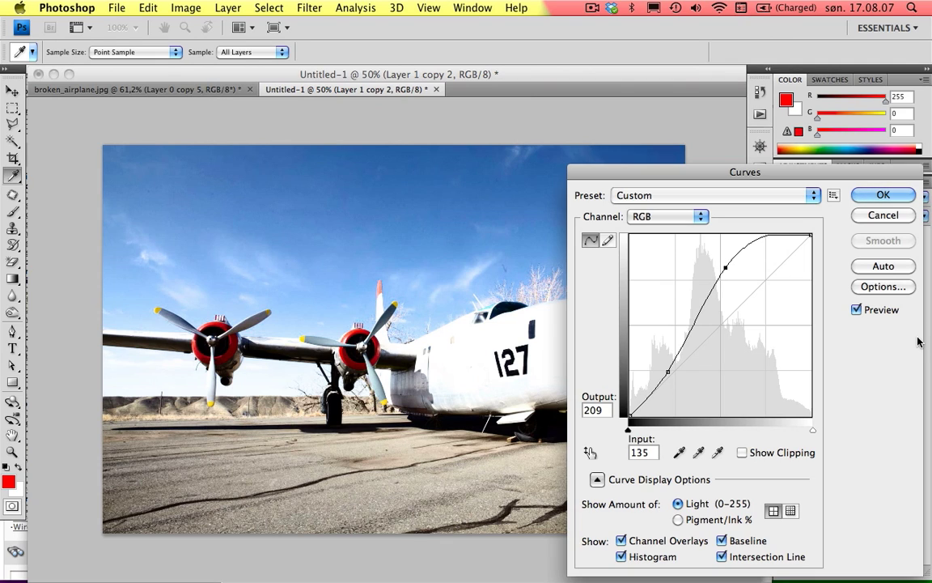
key("Return")
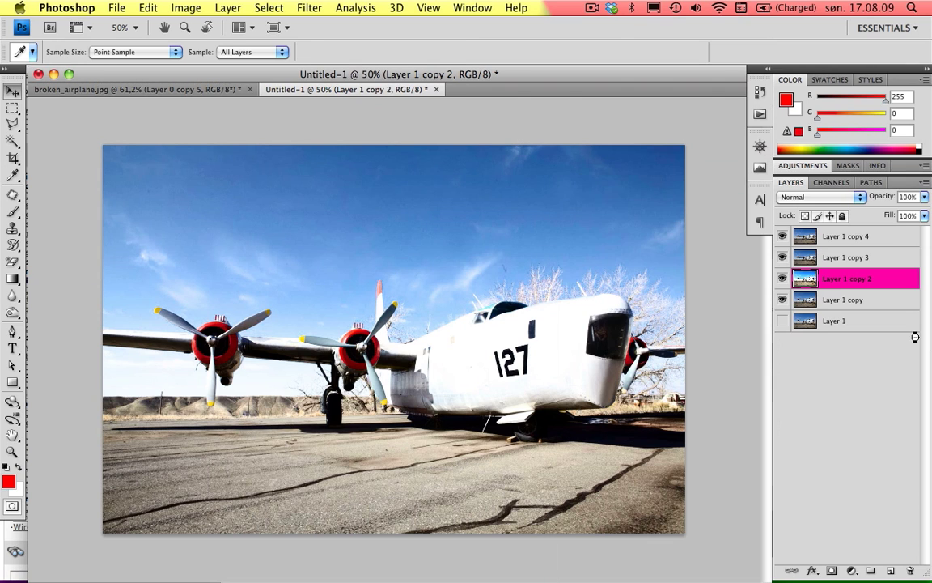
Step: Set Layer 1 copy 2's opacity to 63%
key("v")
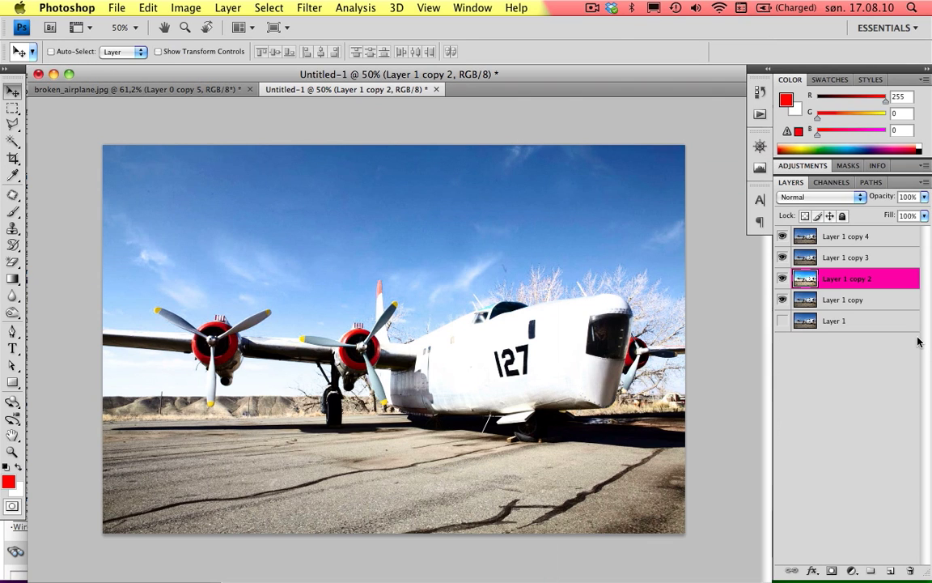
left_click(909, 199)
type("0")
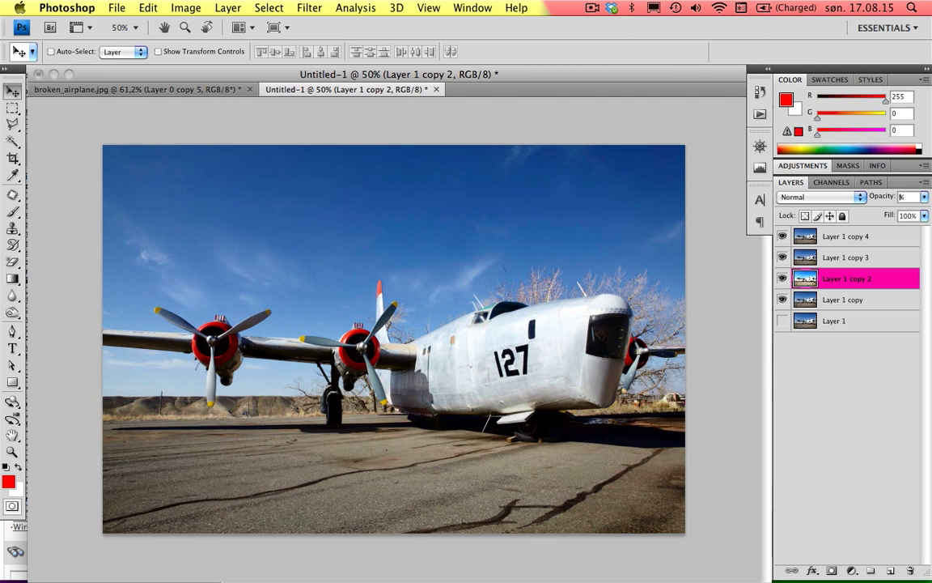
type("3")
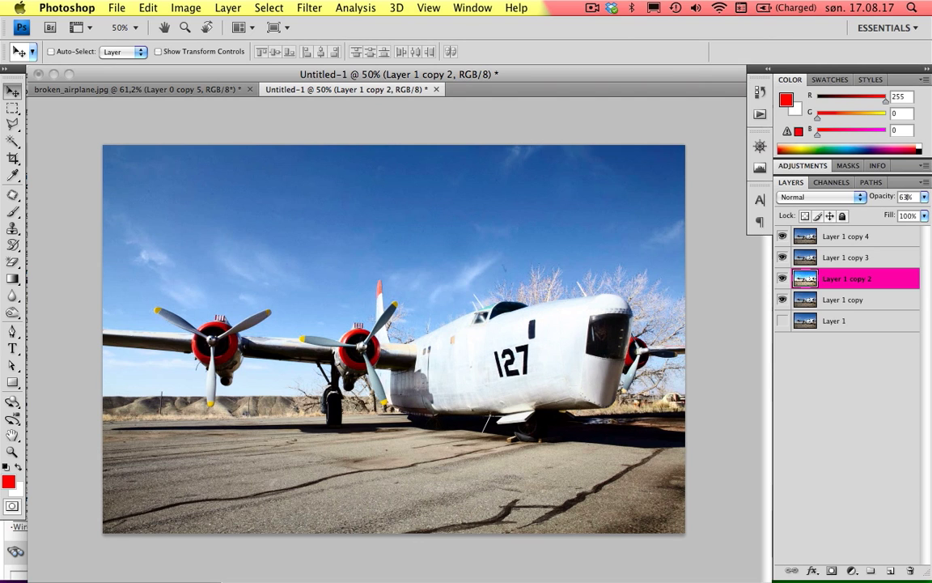
key("Return")
Step: Add a layer mask to Layer 1 copy 2 and paint black over the airplane's fuselage
left_click(831, 570)
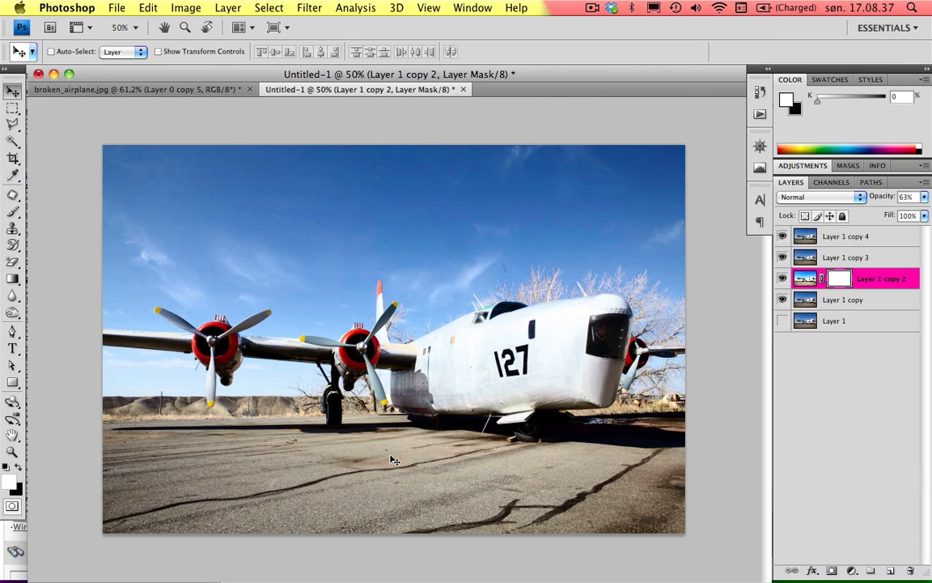
key("b")
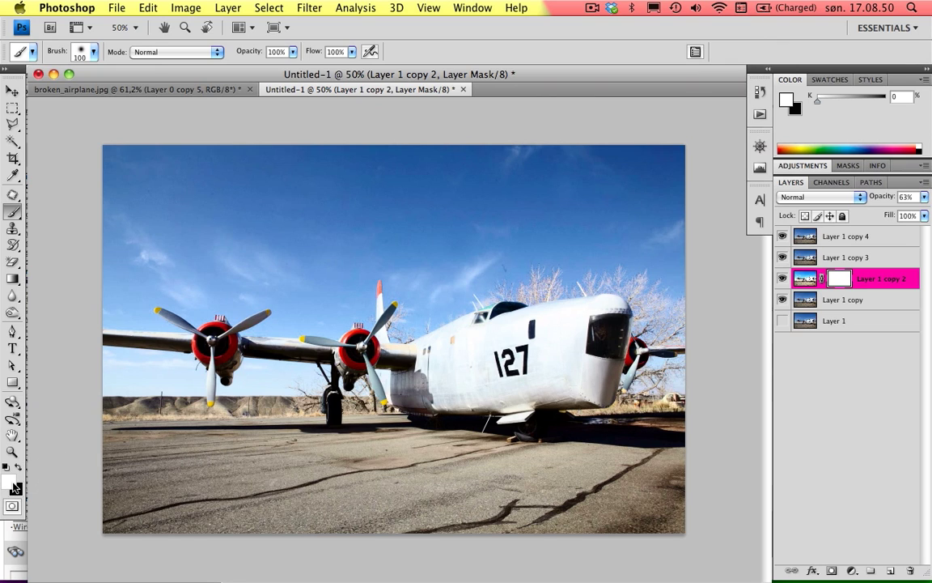
key("x")
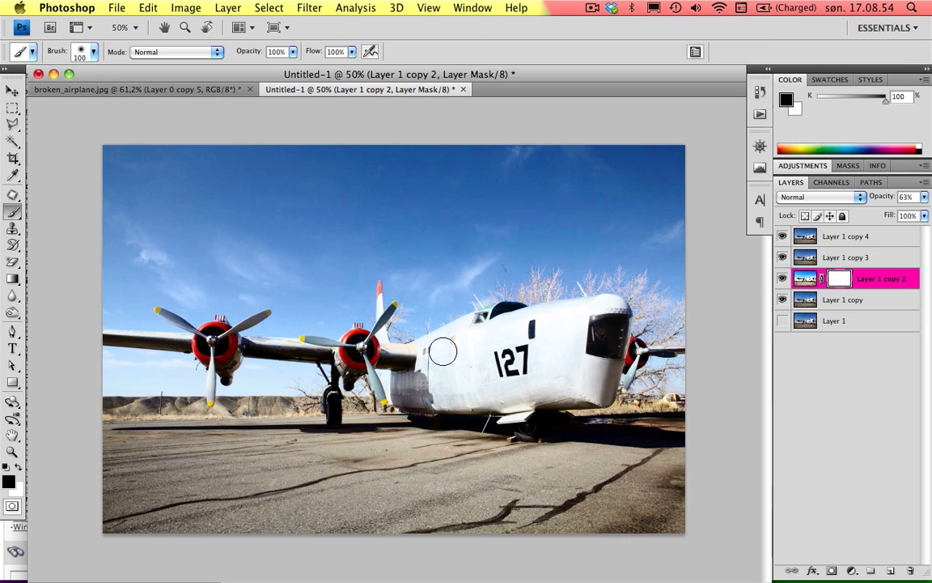
mouse_move(443, 356)
left_mouse_down()
mouse_move(486, 346)
mouse_move(449, 369)
mouse_move(390, 341)
mouse_move(377, 348)
mouse_move(456, 394)
mouse_move(526, 376)
mouse_move(562, 375)
mouse_move(515, 389)
mouse_move(597, 381)
mouse_move(580, 392)
mouse_move(513, 352)
mouse_move(530, 336)
mouse_move(568, 335)
mouse_move(501, 324)
mouse_move(462, 354)
mouse_move(455, 347)
mouse_move(506, 322)
mouse_move(599, 316)
mouse_move(581, 318)
left_mouse_up()
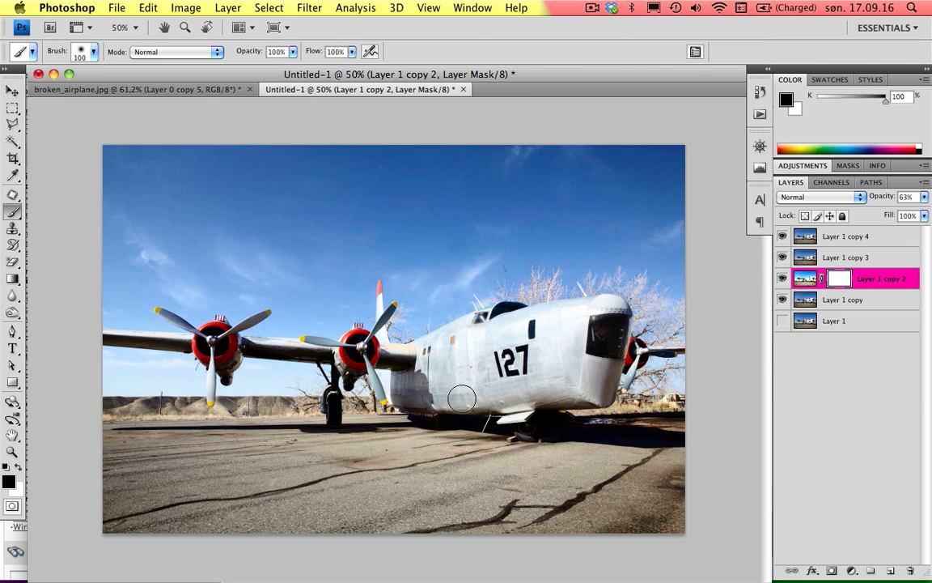
left_click_drag(424, 396, 381, 356)
Step: Apply Levels to Layer 1 copy, raising the black input point to darken sky and shadows
left_click(854, 303)
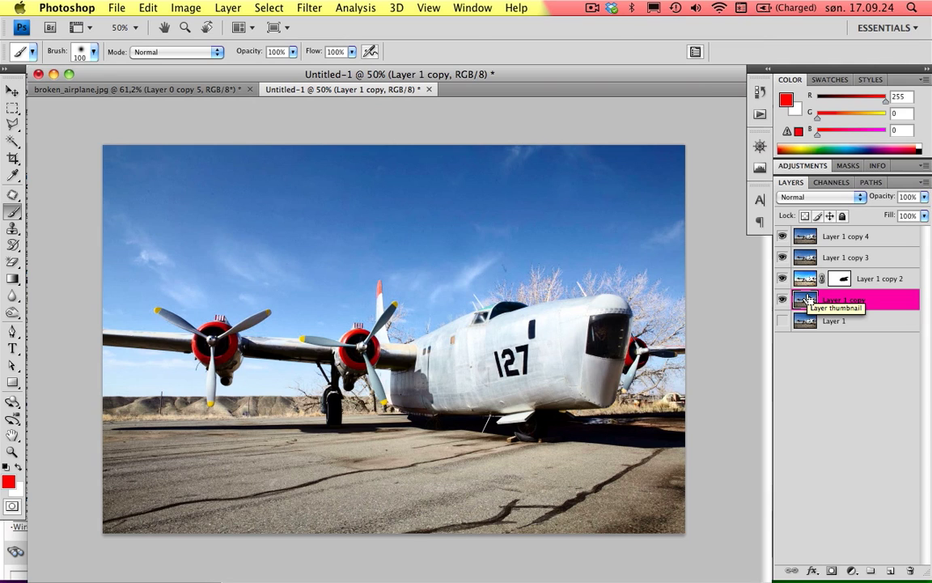
key("super+l")
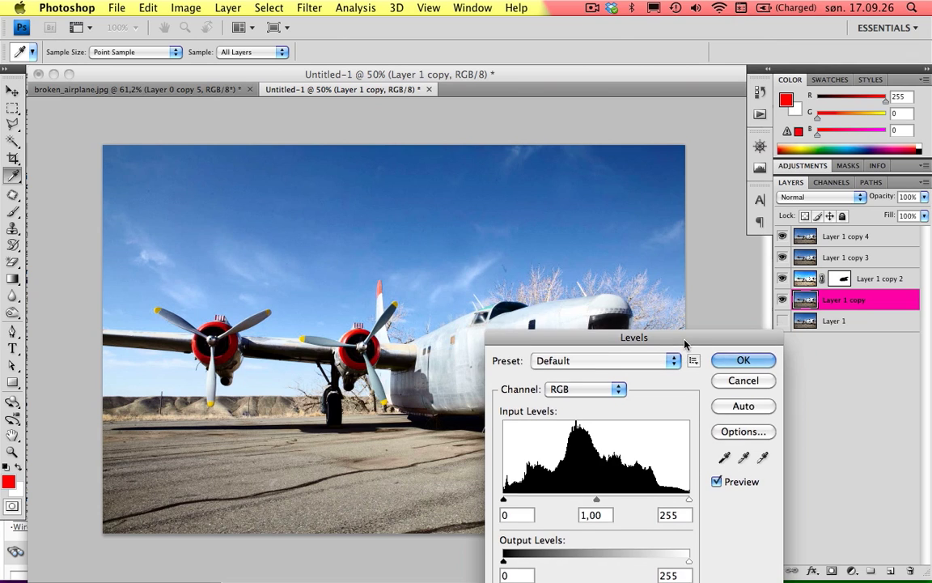
left_click_drag(684, 344, 687, 314)
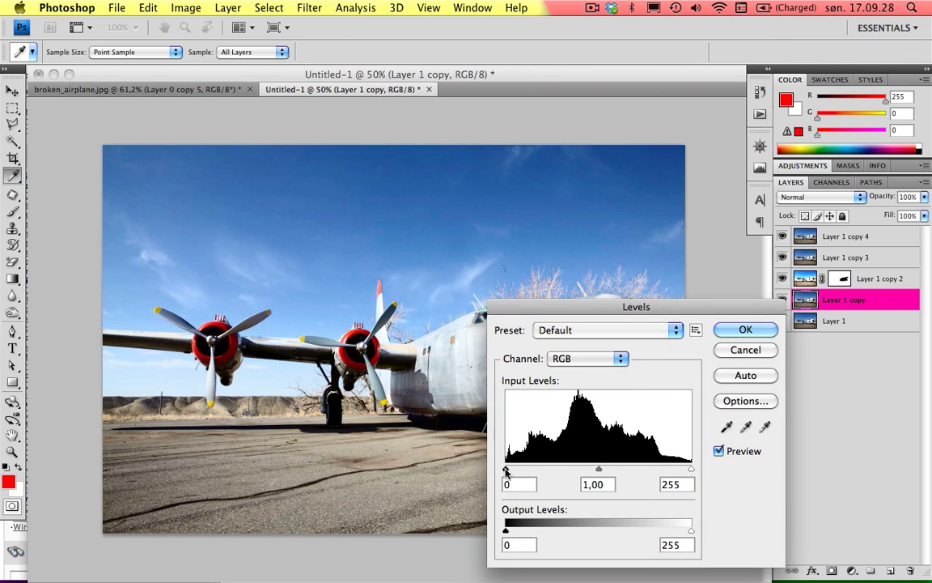
left_click_drag(507, 472, 567, 471)
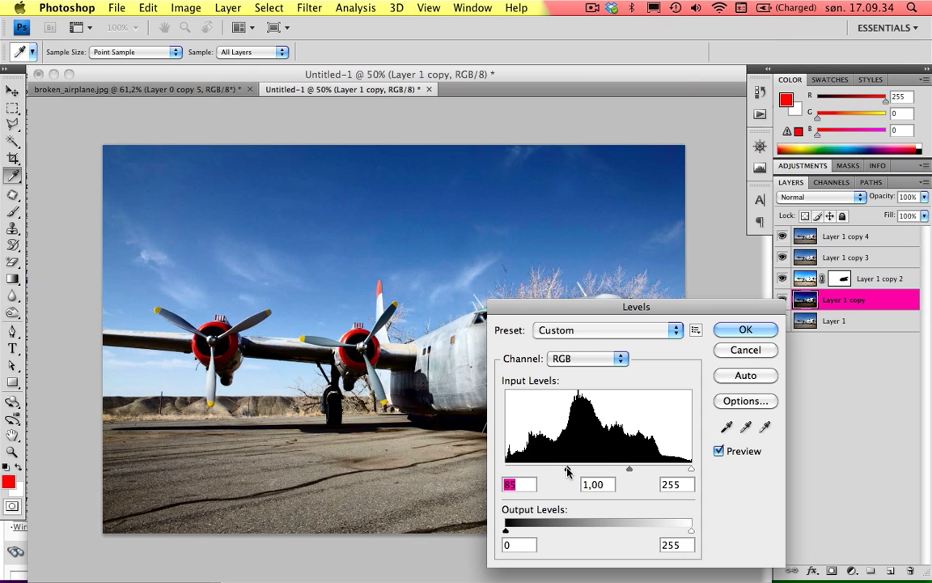
left_click(741, 334)
key("b")
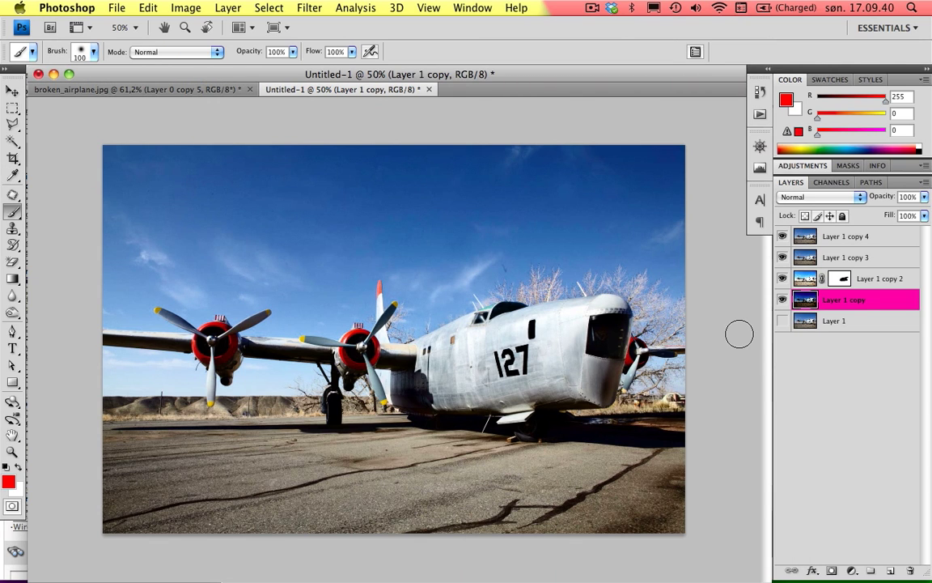
Step: Set Layer 1 copy 2 to Pin Light blend mode and move Layer 1 to the top of the stack
left_click(813, 280)
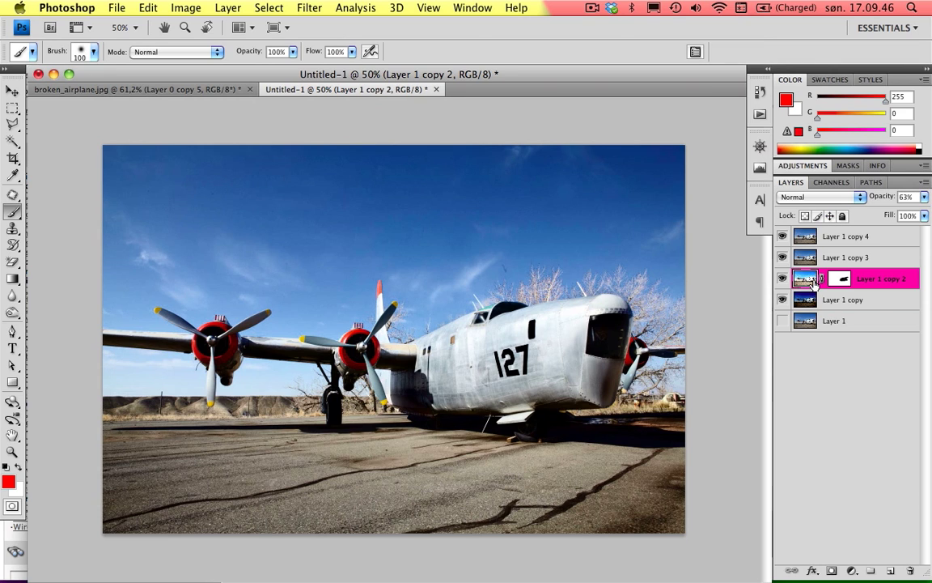
left_click(830, 197)
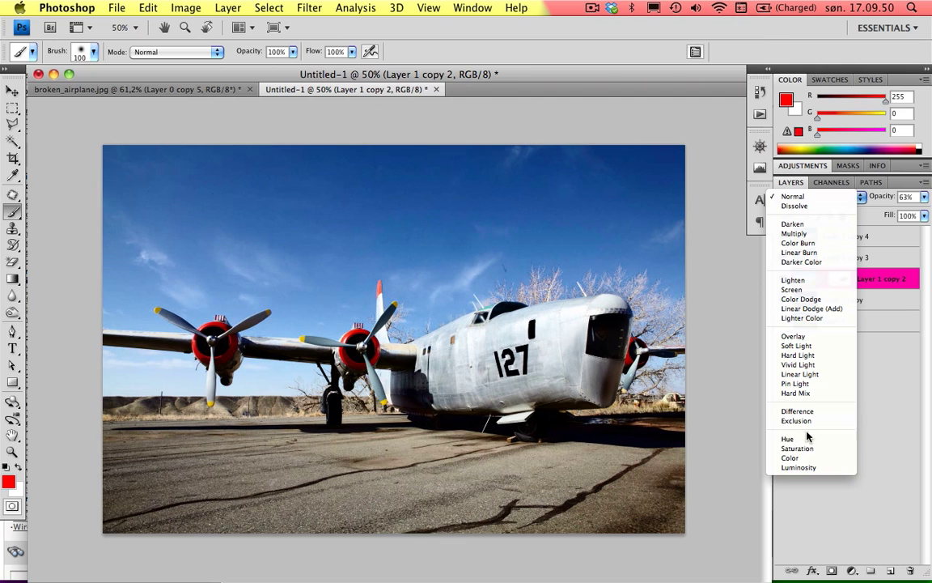
left_click(826, 385)
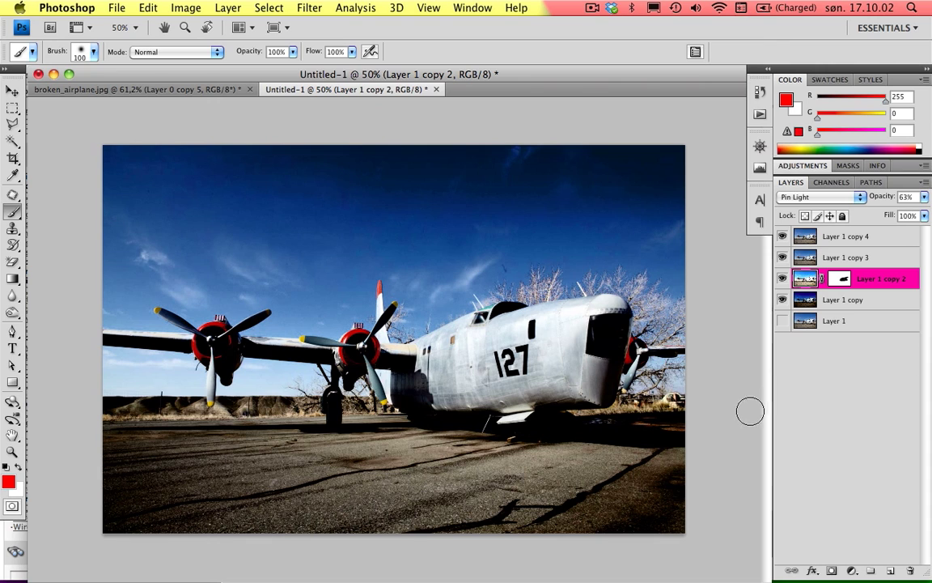
left_click_drag(886, 325, 772, 236)
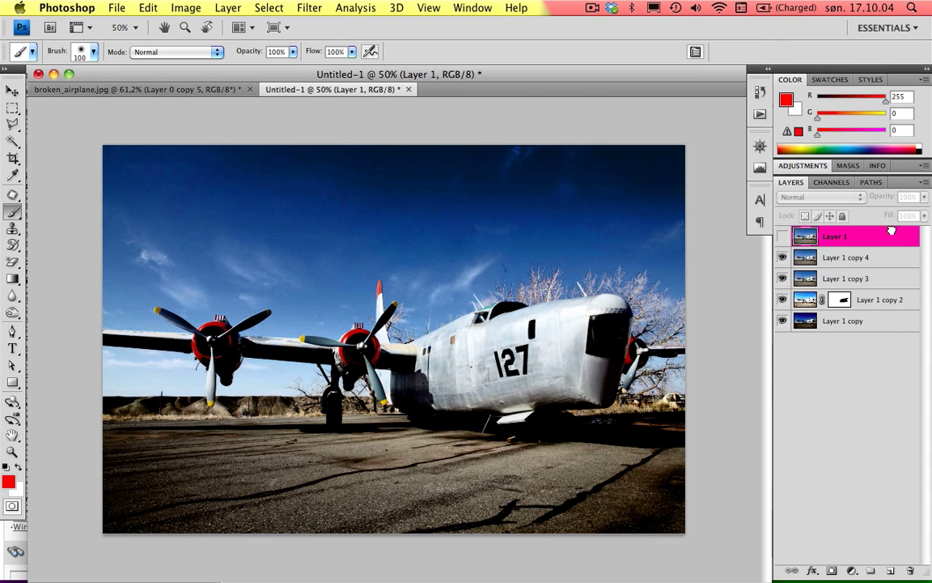
left_click(782, 236)
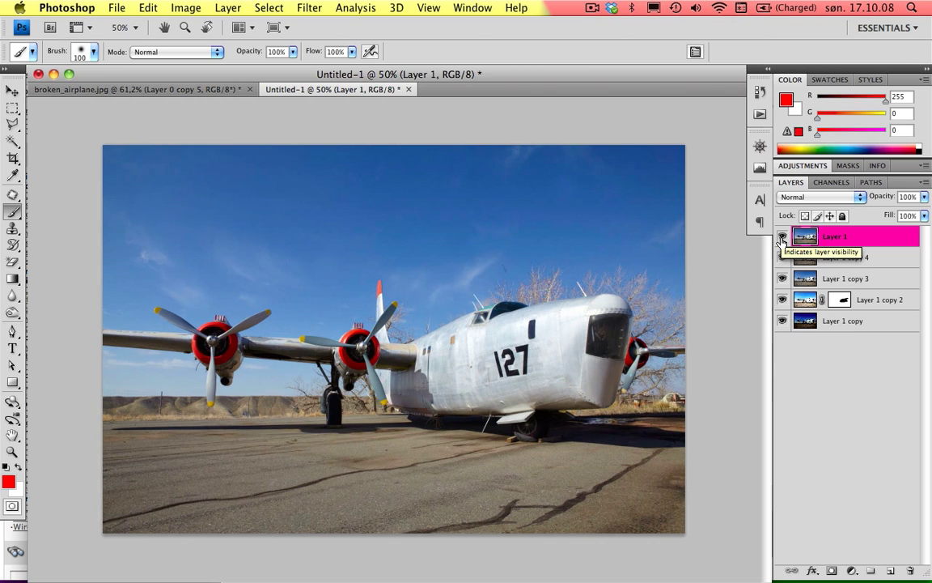
left_click(782, 237)
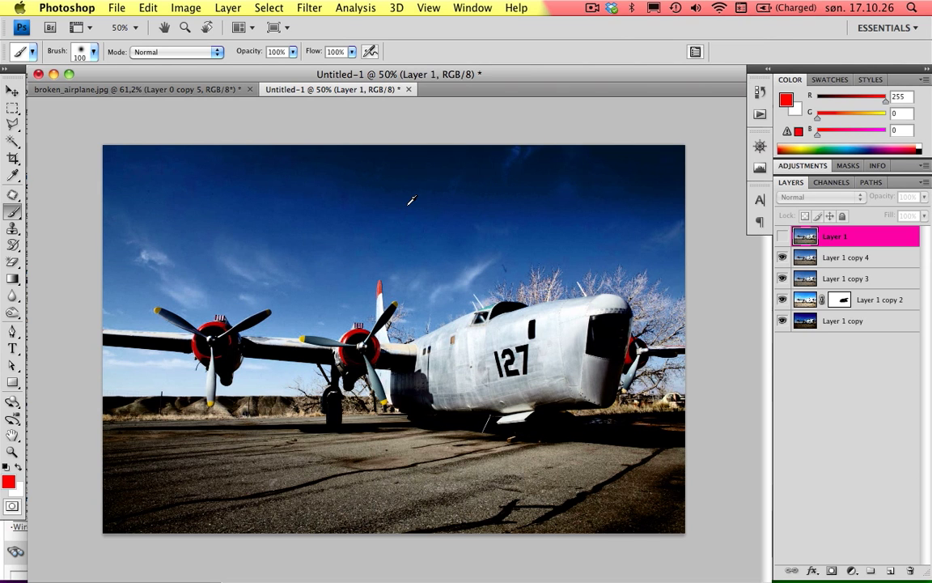
scroll(410, 201, "up", 2)
scroll(410, 202, "up", 1)
scroll(405, 205, "up", 1)
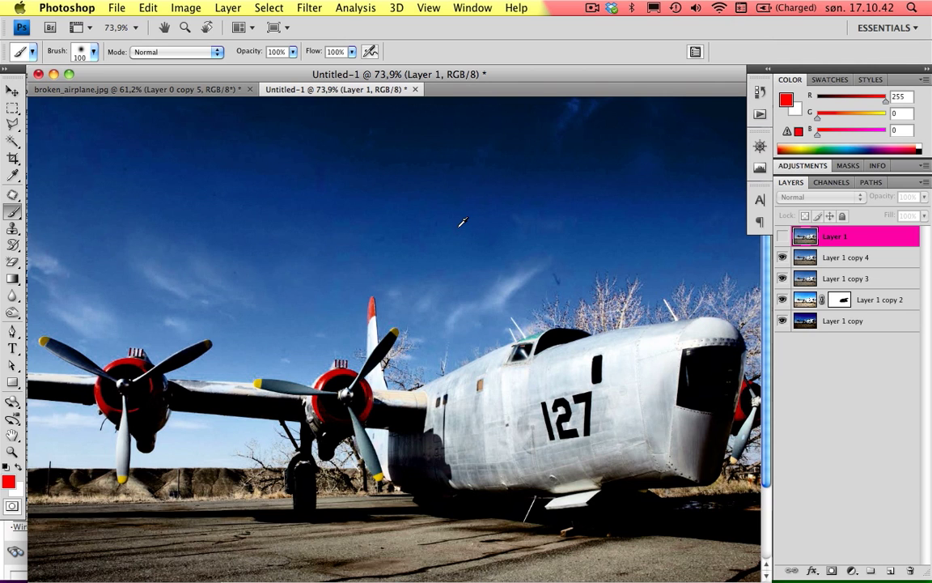
scroll(462, 222, "down", 4)
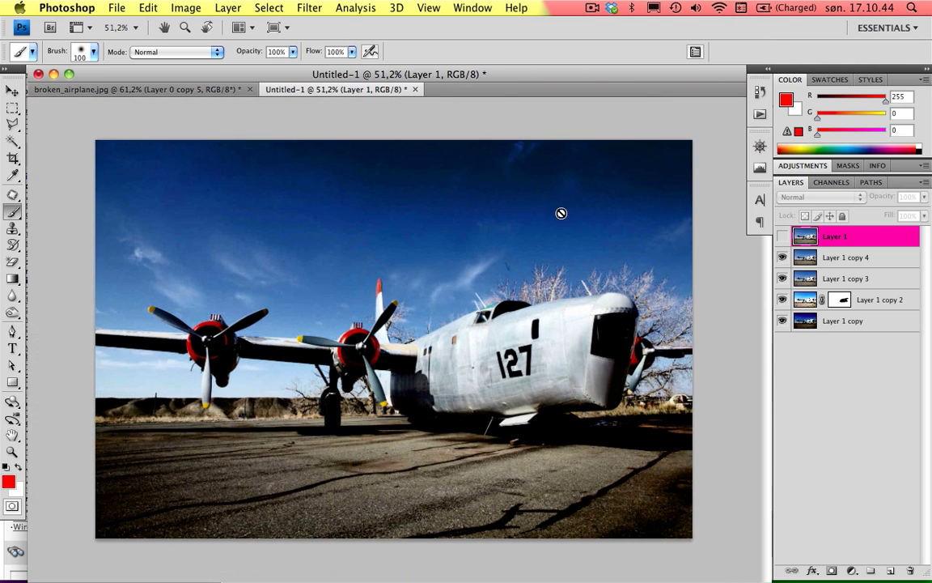